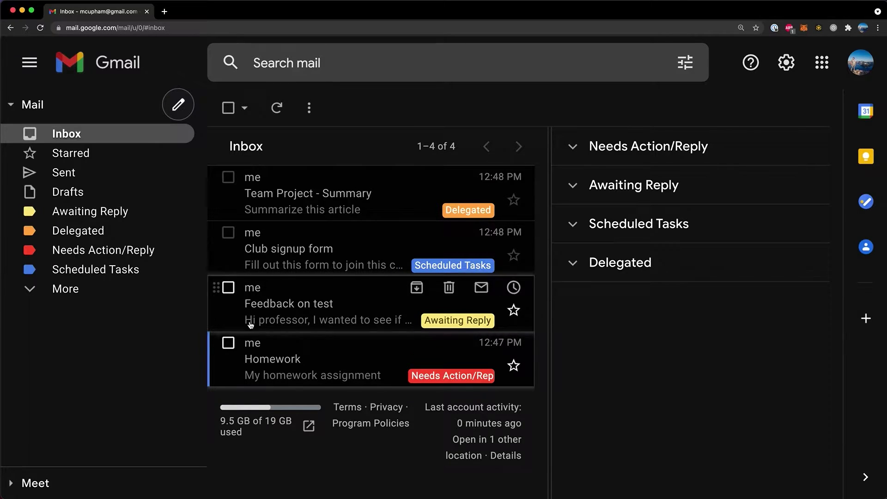
Expand the Needs Action/Reply, Awaiting Reply, Scheduled Tasks and Delegated sections in the right pane
left_click(407, 154)
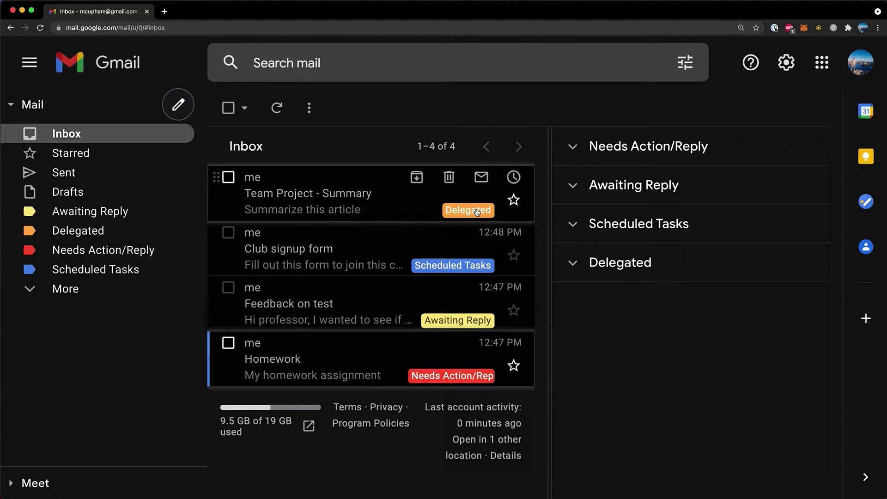
left_click(655, 157)
left_click(665, 247)
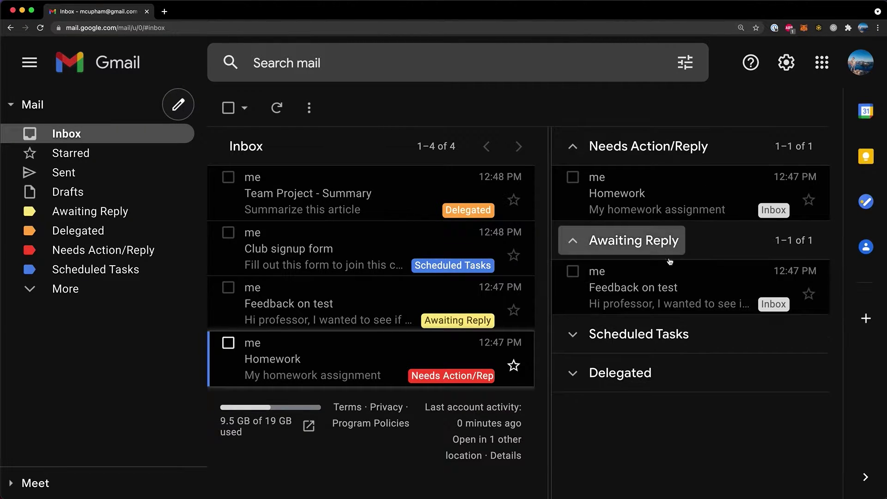
left_click(651, 334)
left_click(622, 428)
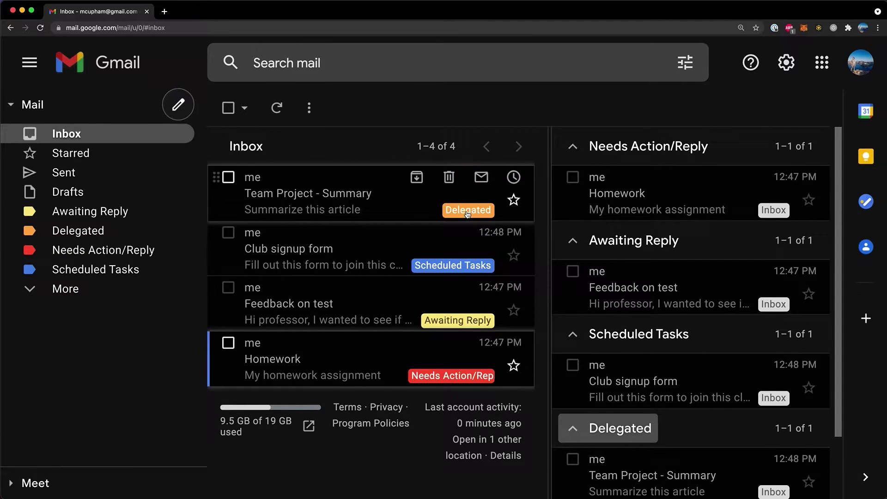
Select the Team Project - Summary, Club signup form and Feedback on test conversations
left_click(229, 109)
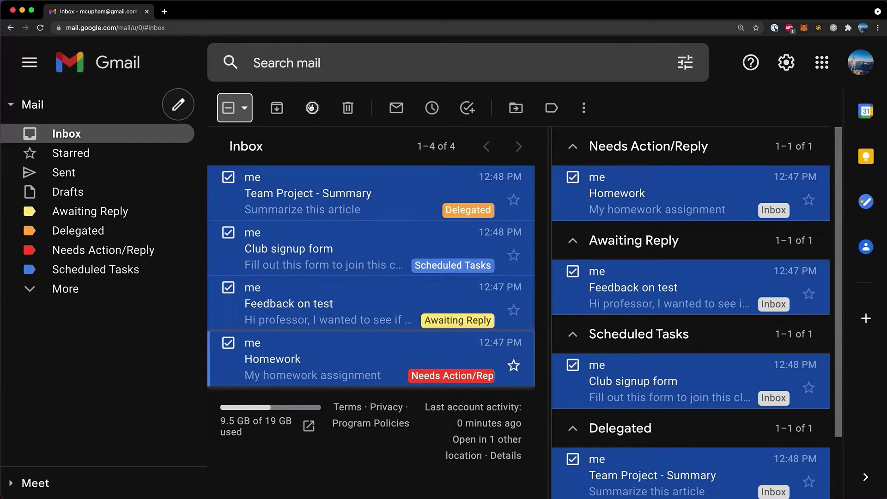
left_click(229, 109)
left_click(229, 177)
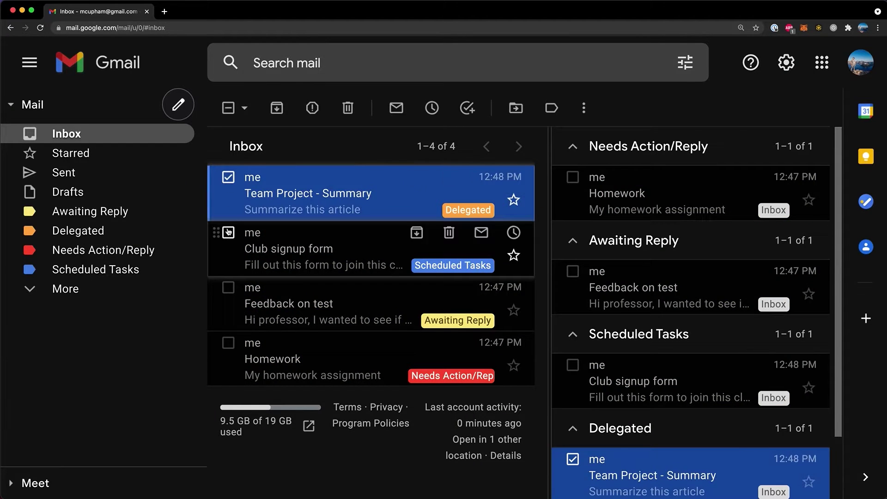
left_click(228, 232)
left_click(228, 288)
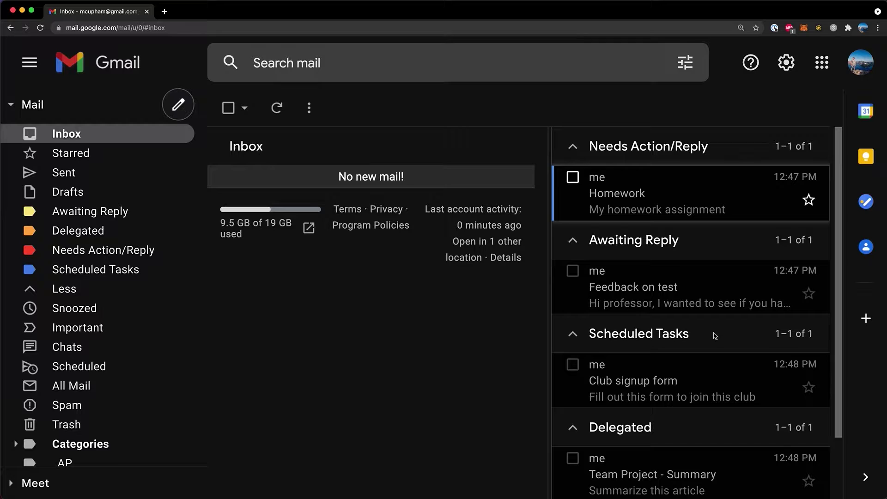
Scroll down the inbox to review the label sections
scroll(714, 335, "down", 2)
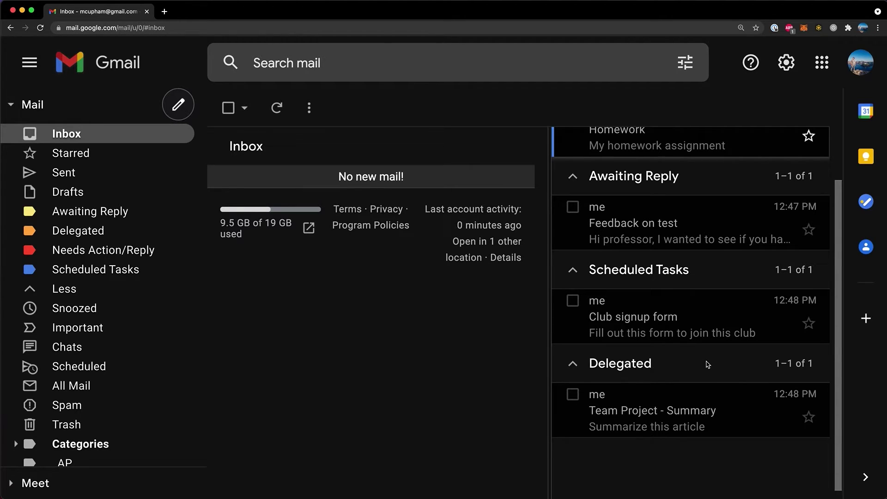
In the Inbox settings, keep the inbox type as Multiple Inboxes
left_click(792, 65)
left_click(746, 144)
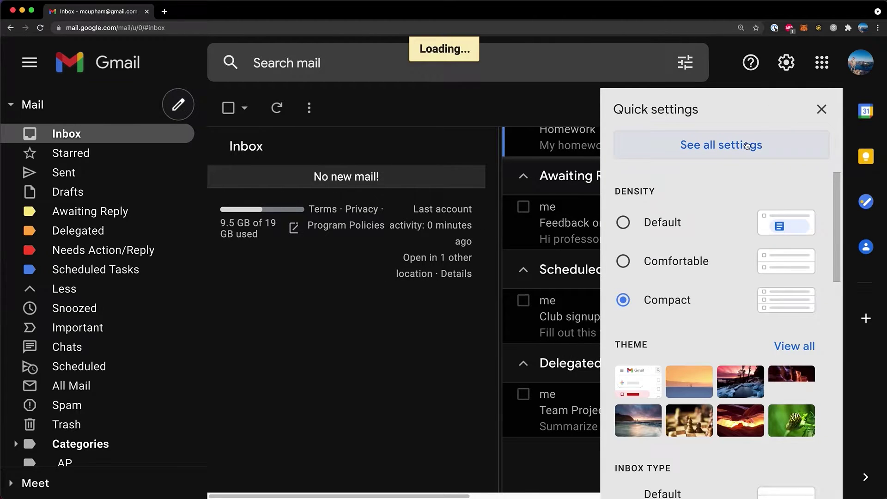
left_click(351, 144)
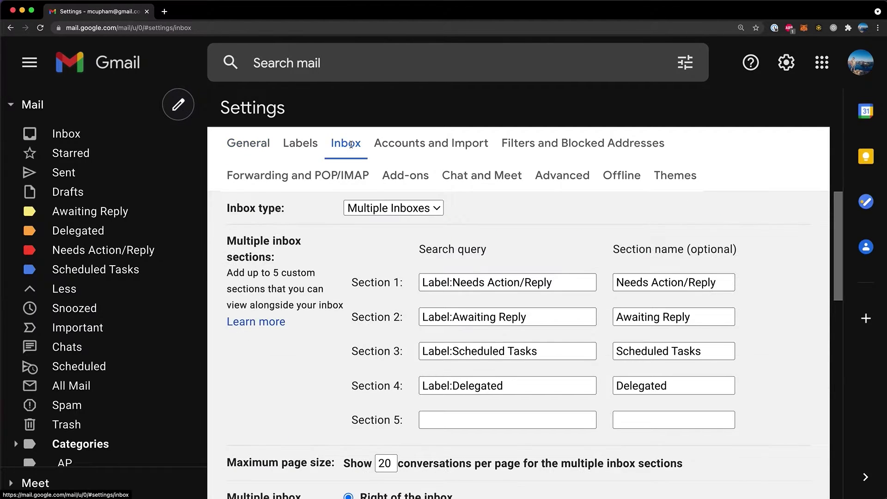
left_click(394, 208)
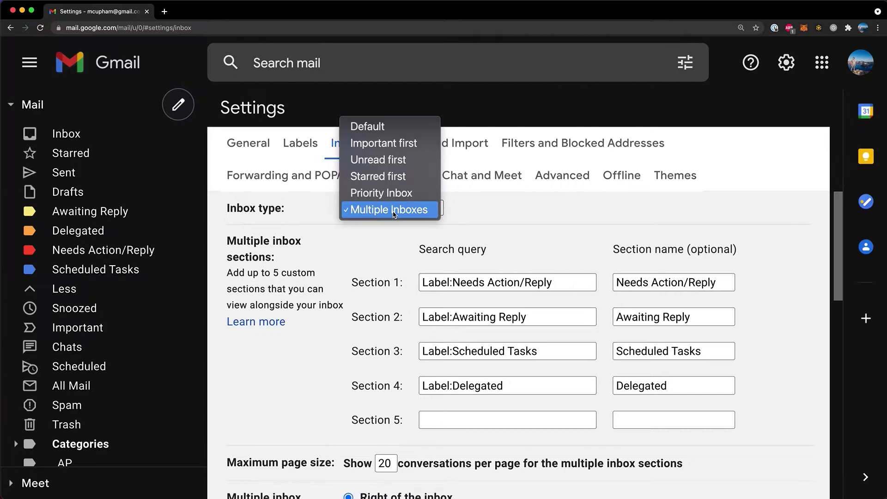
left_click(393, 211)
Check that Section 1's query reads Label: Needs Action/Reply
scroll(260, 249, "down", 1)
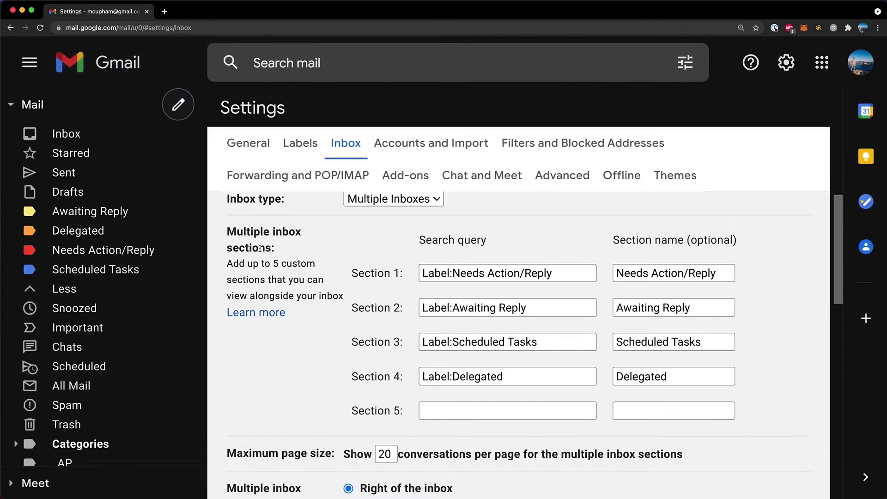
double_click(452, 274)
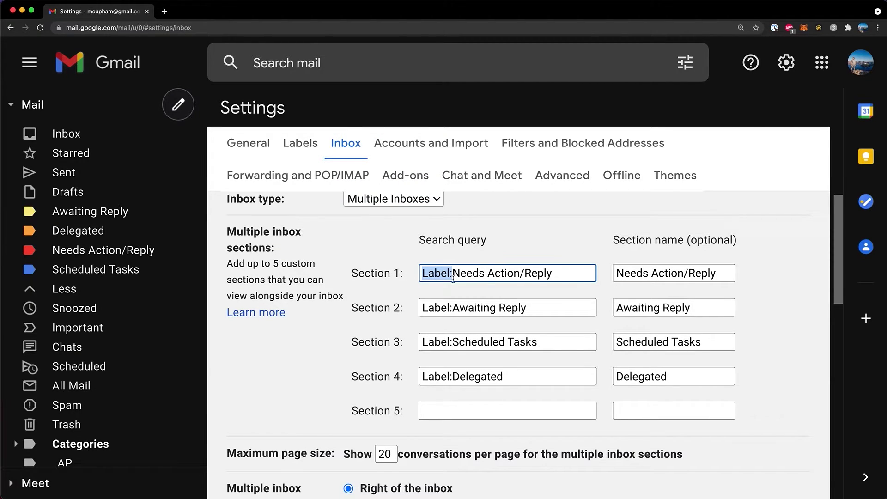
left_click_drag(556, 272, 456, 273)
key("super+c")
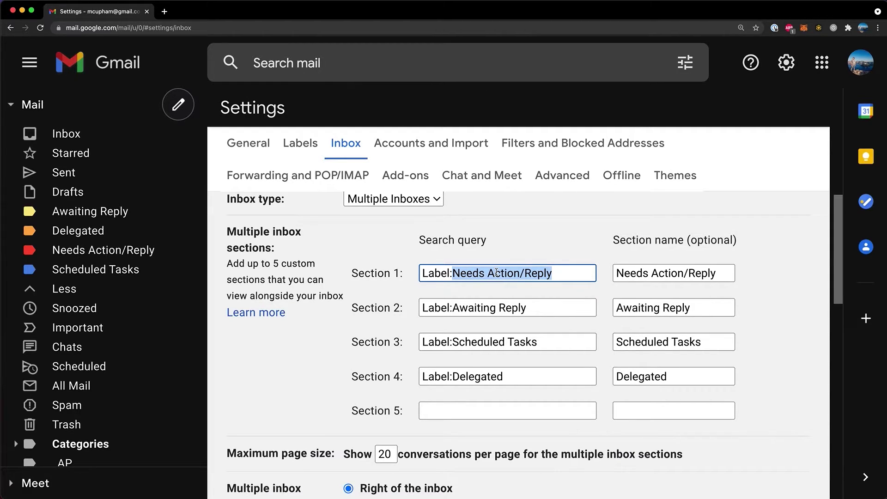
left_click(649, 212)
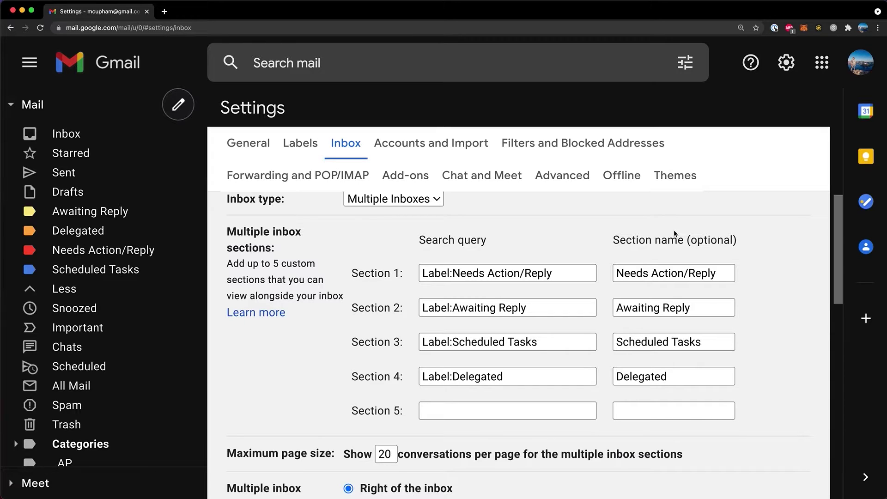
scroll(674, 233, "down", 3)
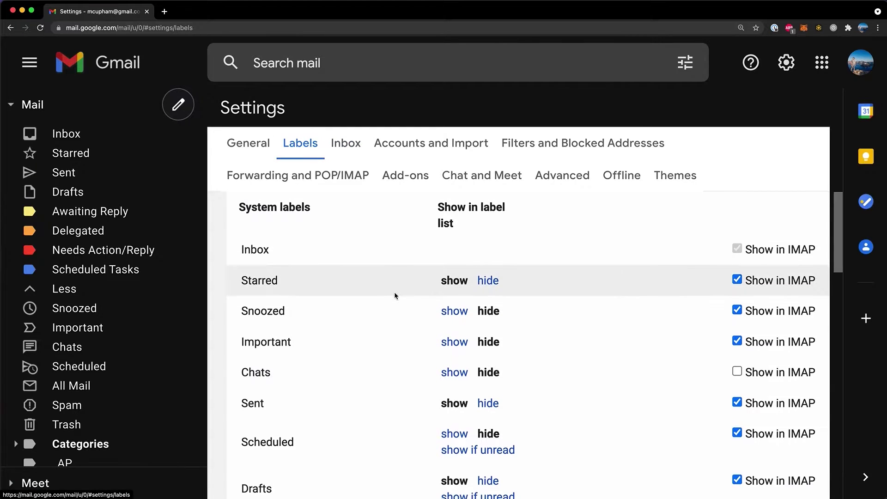
Create a new label named Needs Action/Reply
scroll(395, 296, "down", 15)
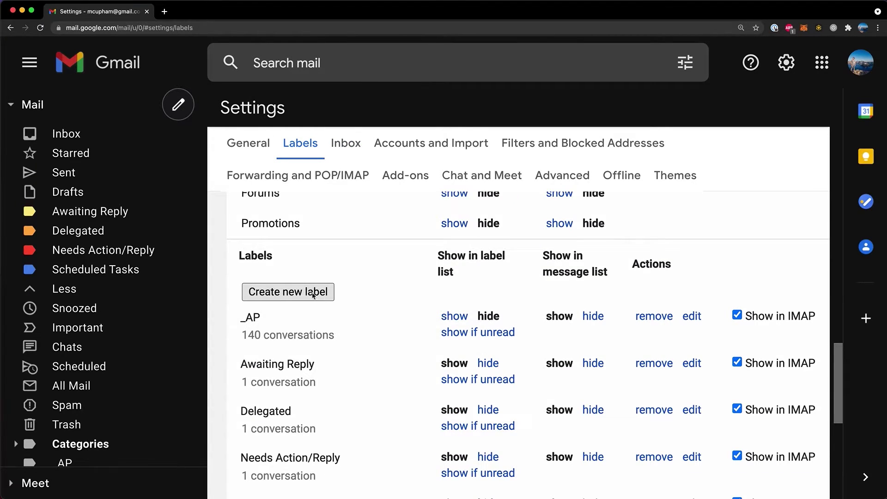
left_click(313, 295)
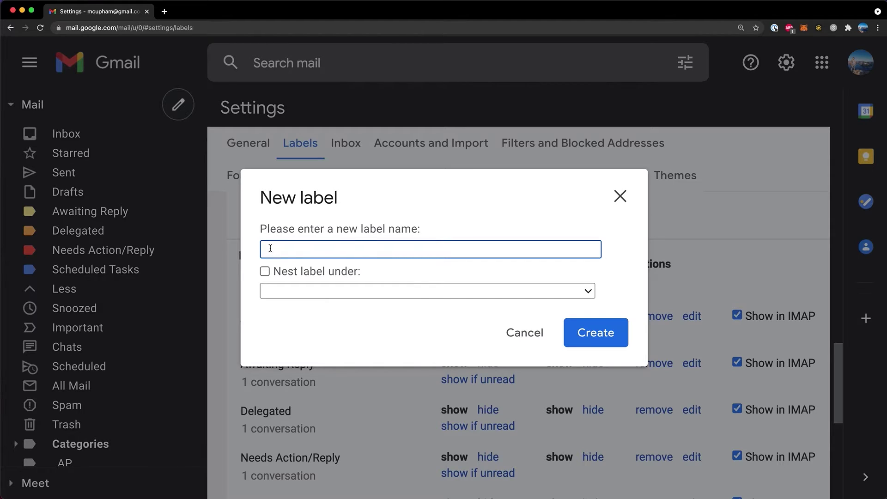
key("super+v")
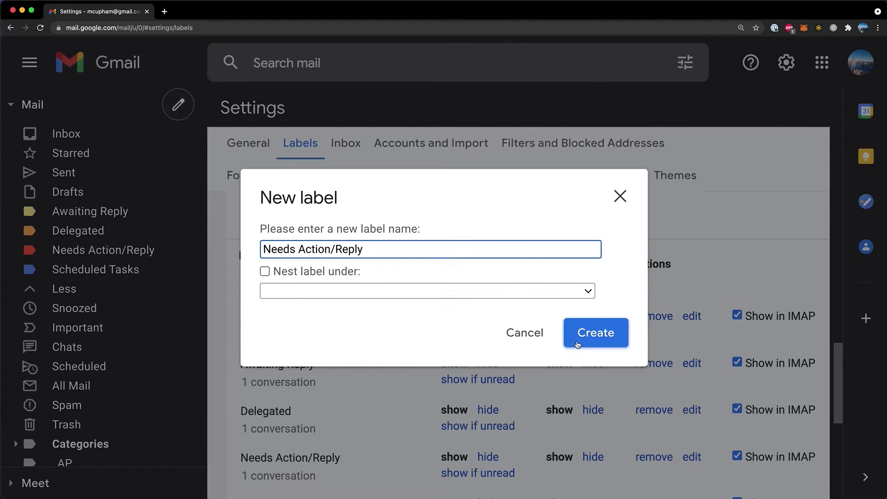
left_click(594, 332)
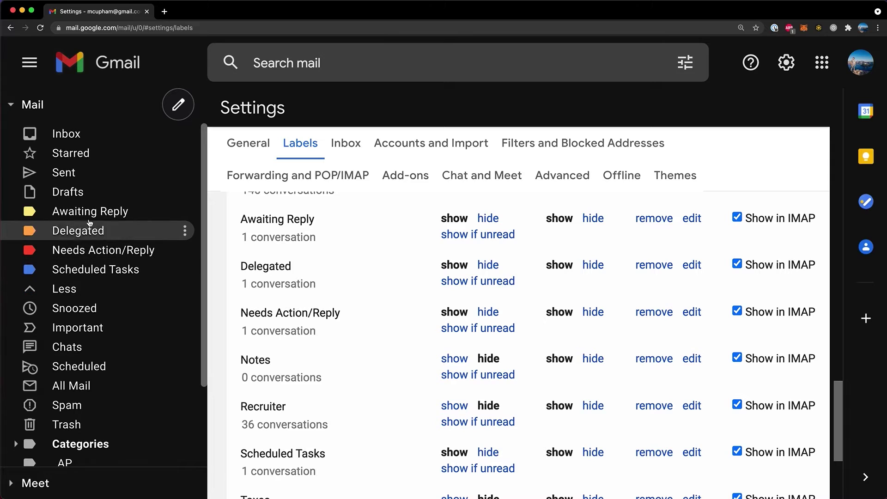
Return to the inbox with the g i shortcut and expand the Scheduled Tasks section
key("g")
key("i")
left_click(655, 334)
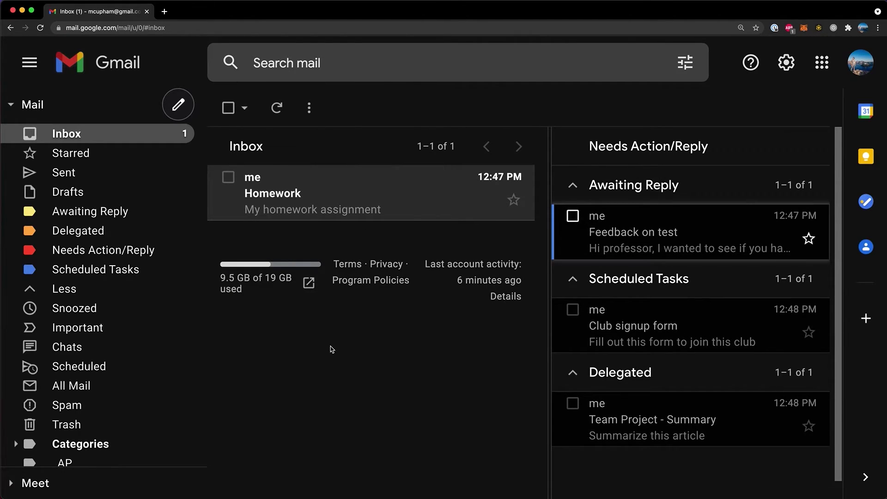
Apply the Needs Action/Reply label to the Homework email and archive it
left_click(344, 199)
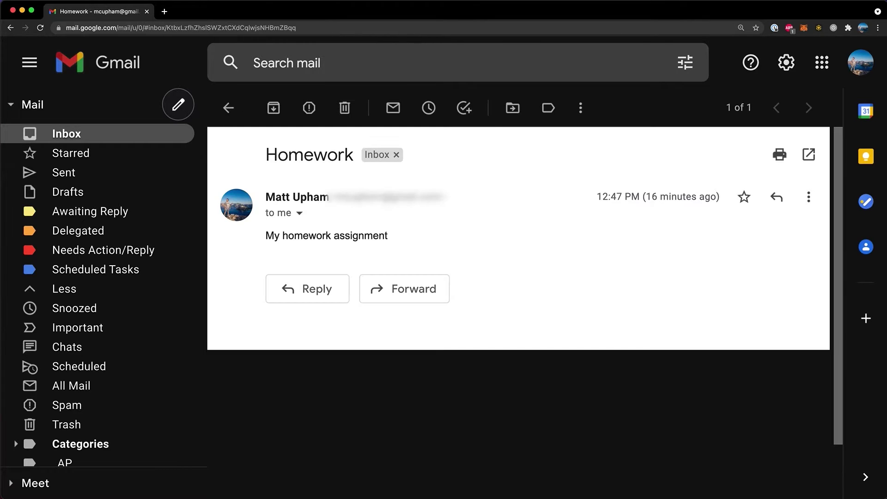
left_click(548, 108)
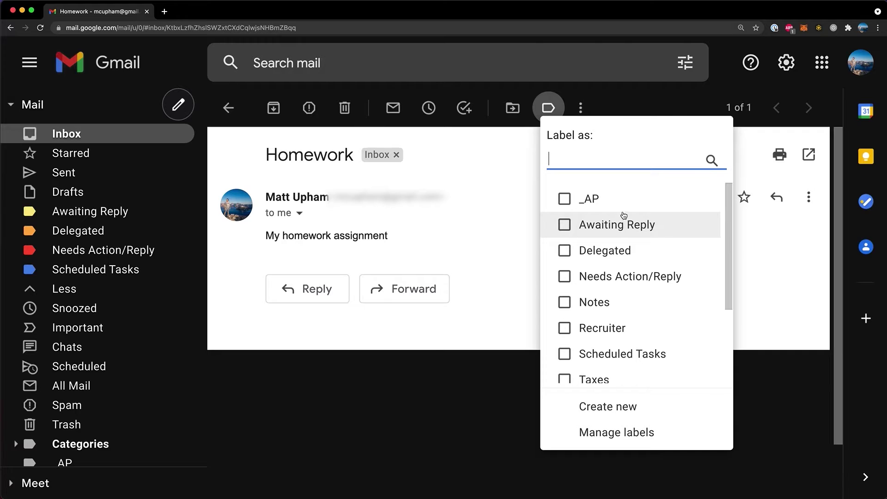
left_click(614, 288)
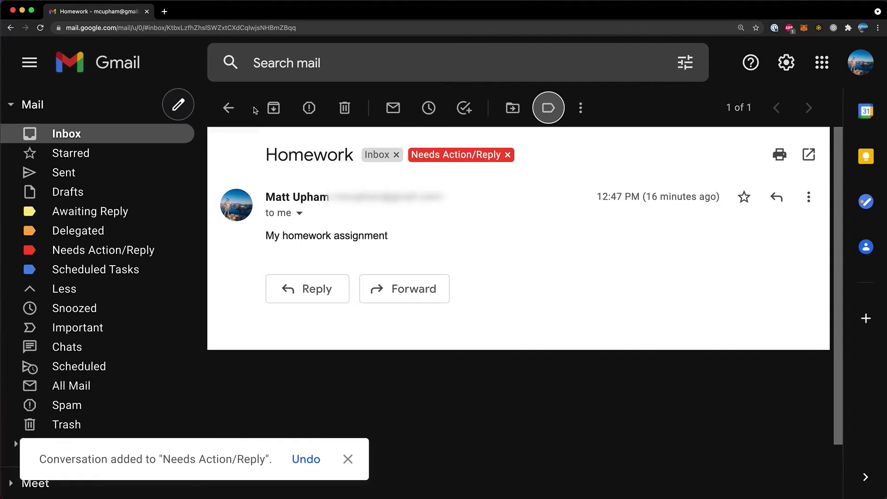
left_click(273, 108)
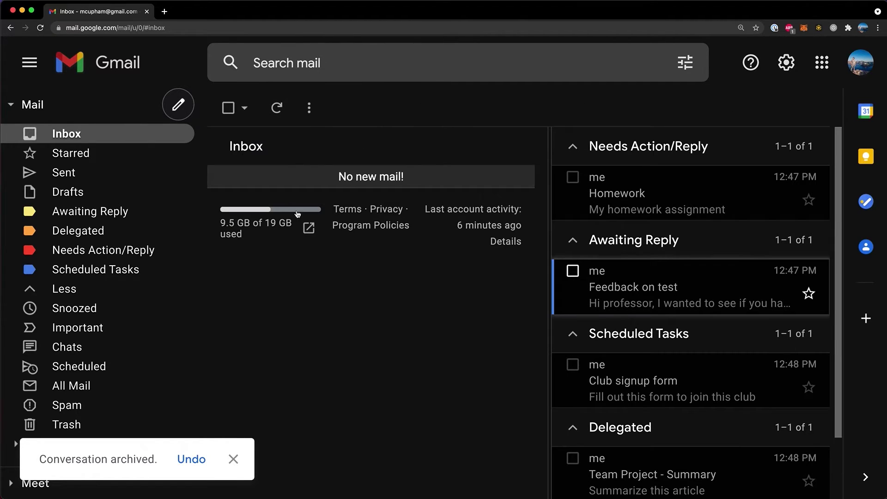